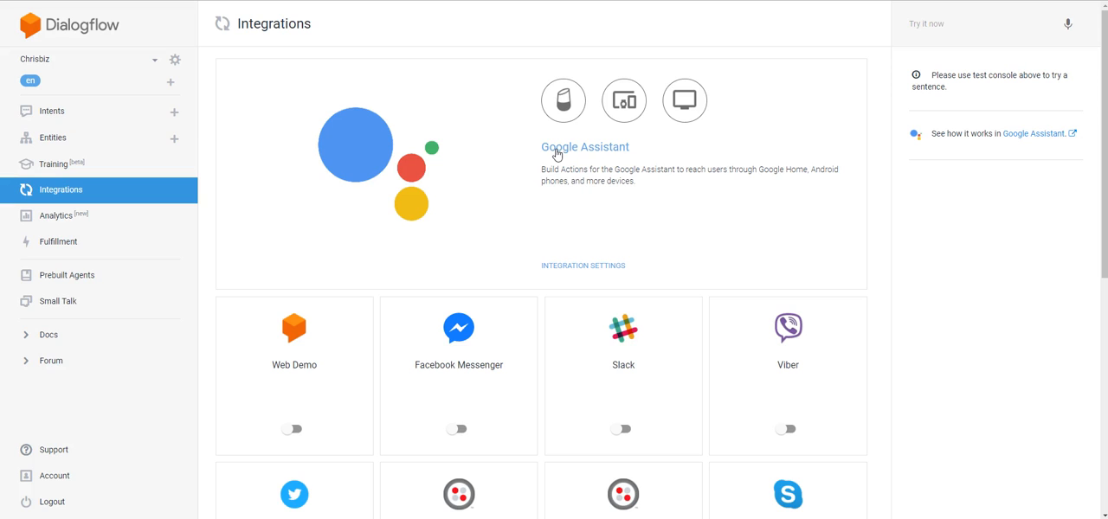
# Step: Enable the Web Demo integration, view the agent's public demo page, and return to the integration's settings
pyautogui.click(625, 152)
pyautogui.scroll(-1, 624, 152)
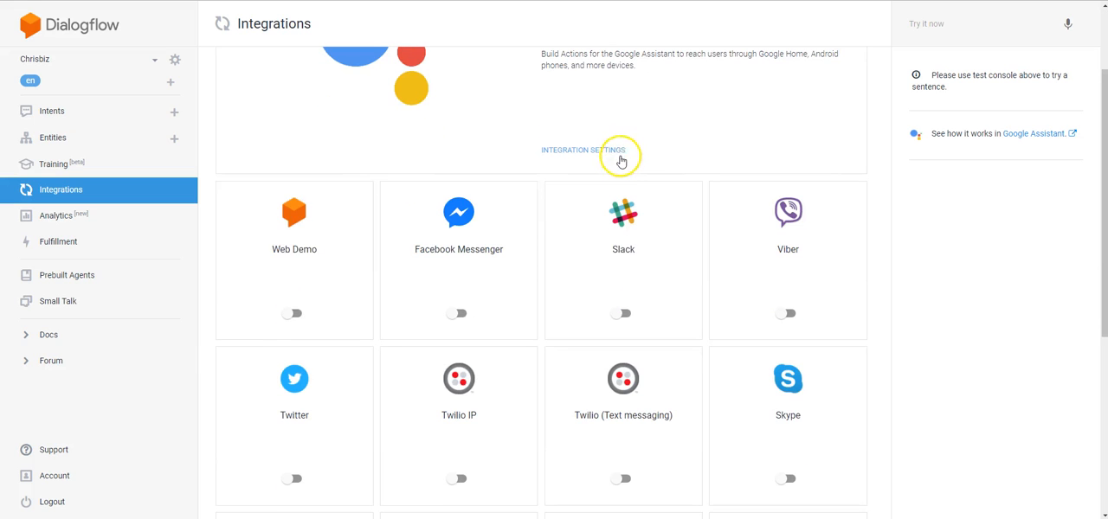
pyautogui.click(295, 314)
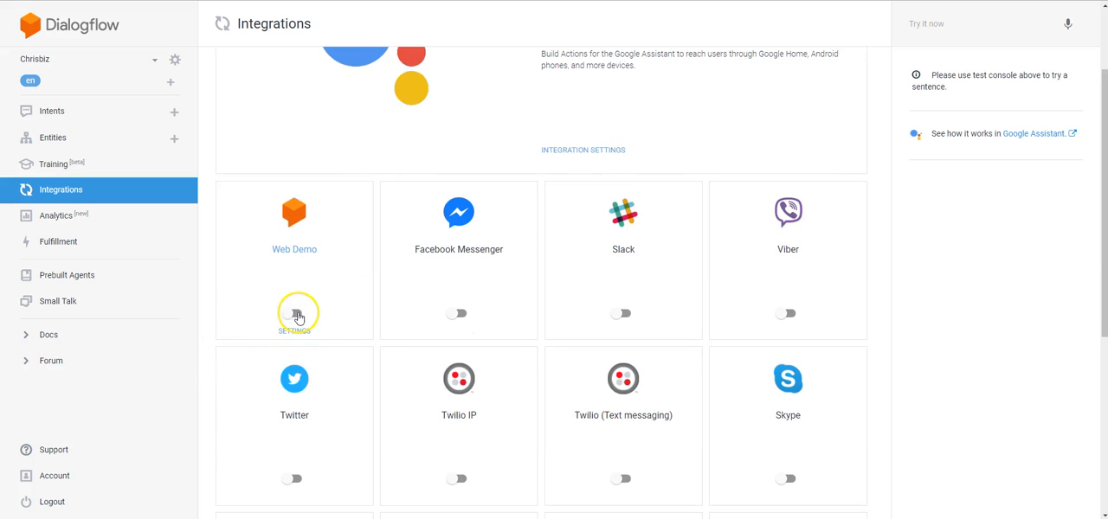
pyautogui.click(293, 250)
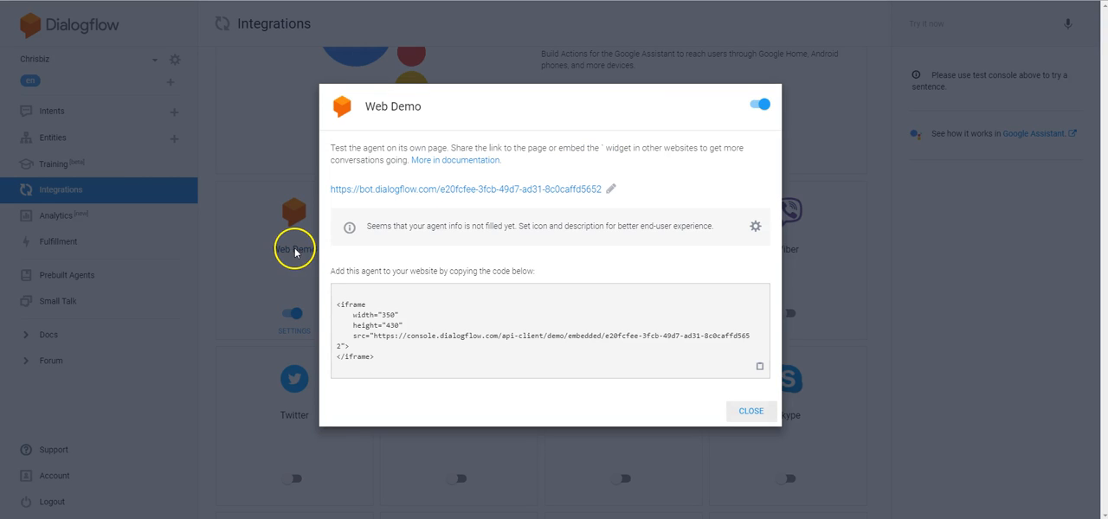
pyautogui.click(388, 189)
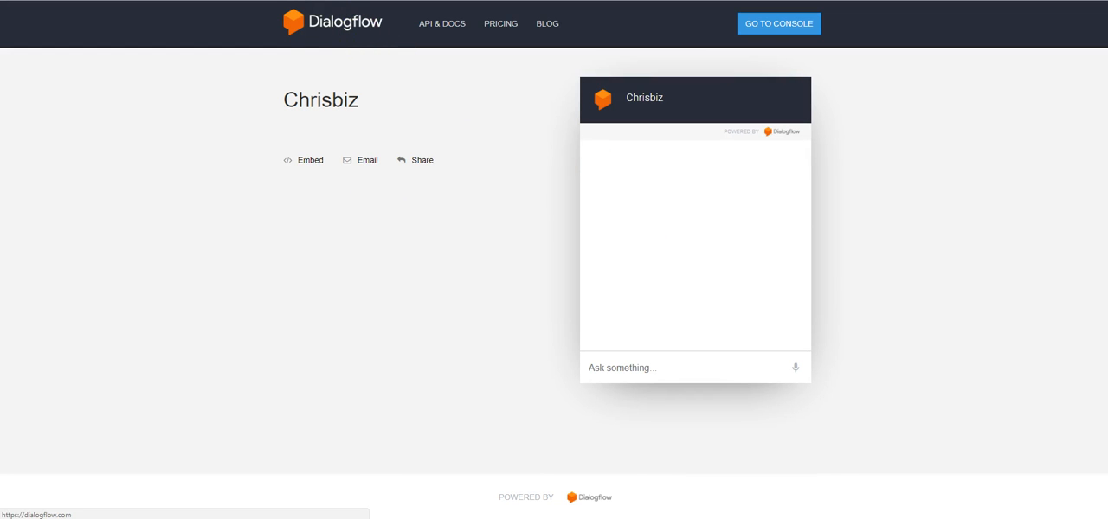
pyautogui.click(334, 1)
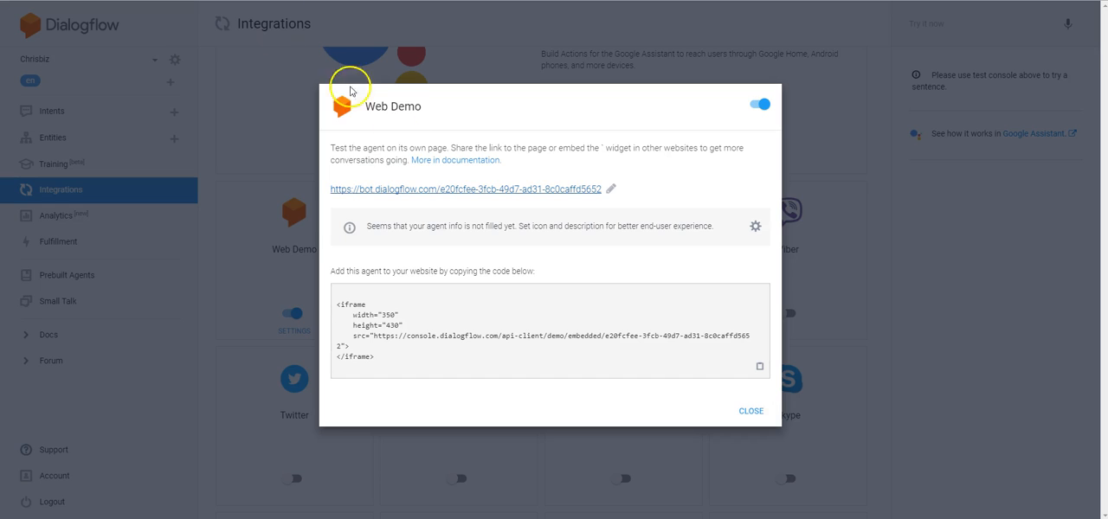
# Step: Highlight the Web Demo iframe embed code, and disable the Web Demo integration
pyautogui.moveTo(383, 354); pyautogui.dragTo(284, 309)
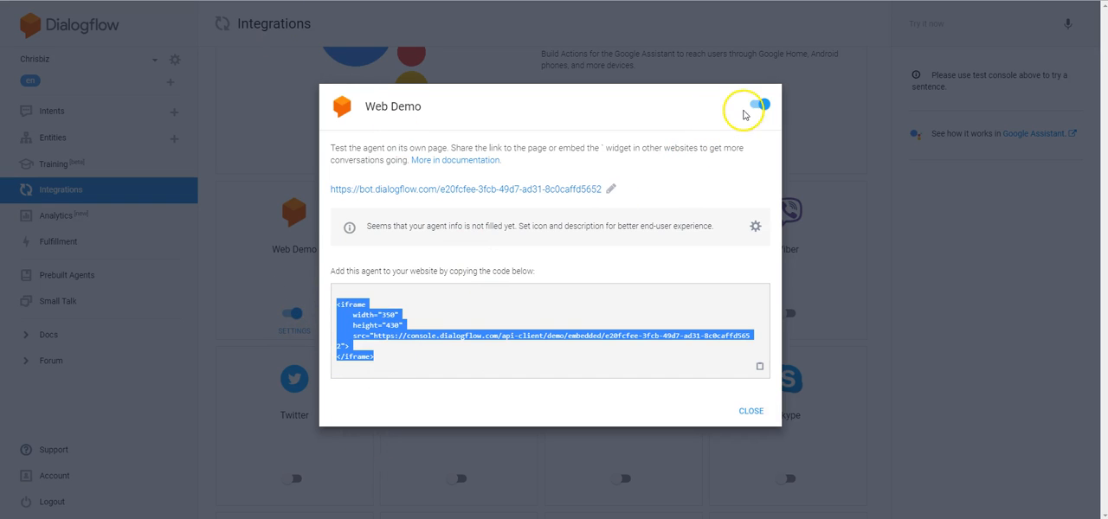
pyautogui.click(755, 107)
pyautogui.click(784, 141)
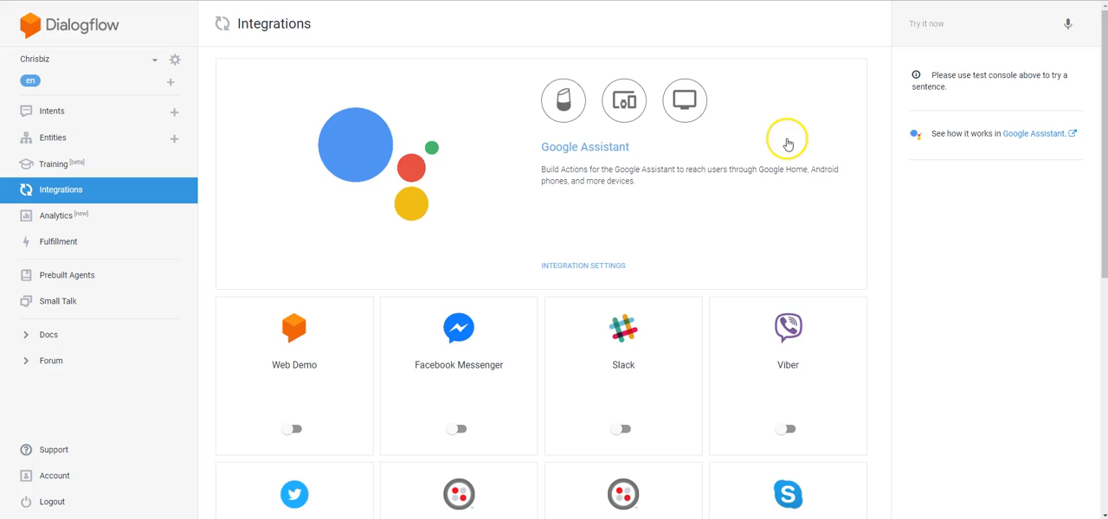
# Step: Examine the messaging and voice platforms offered as integrations, from Web Demo to Microsoft Cortana
pyautogui.scroll(-3, 547, 156)
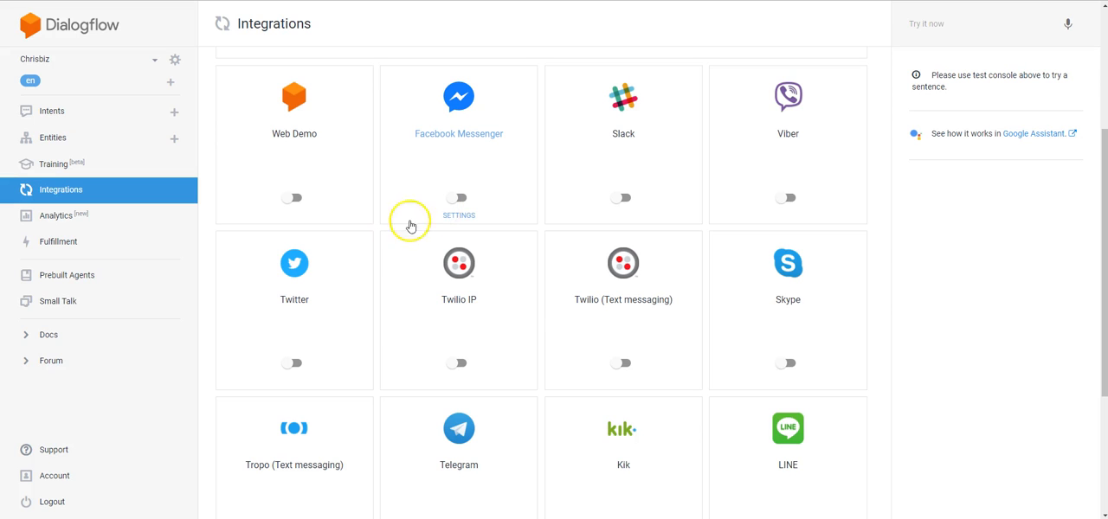
pyautogui.click(790, 364)
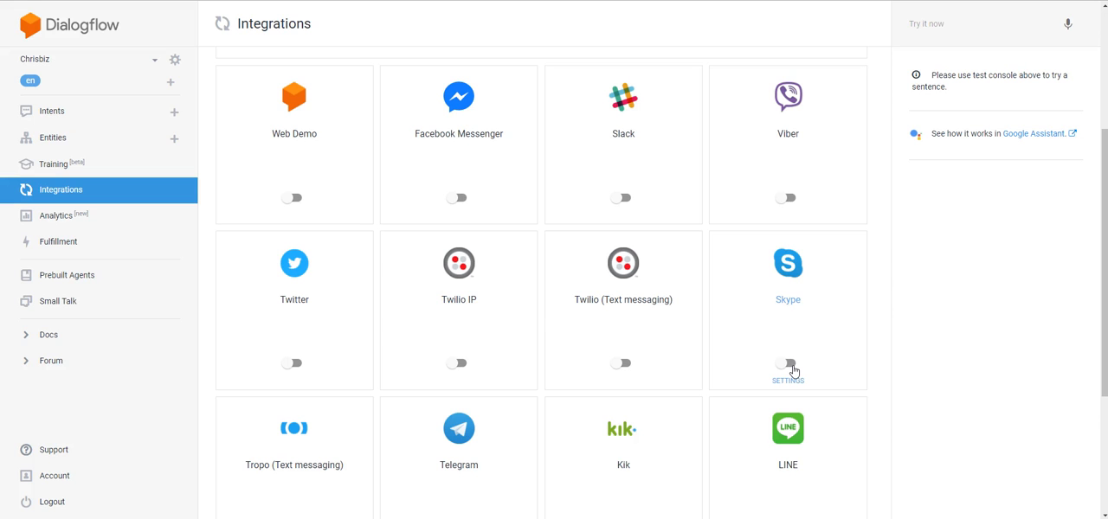
pyautogui.scroll(-1, 793, 370)
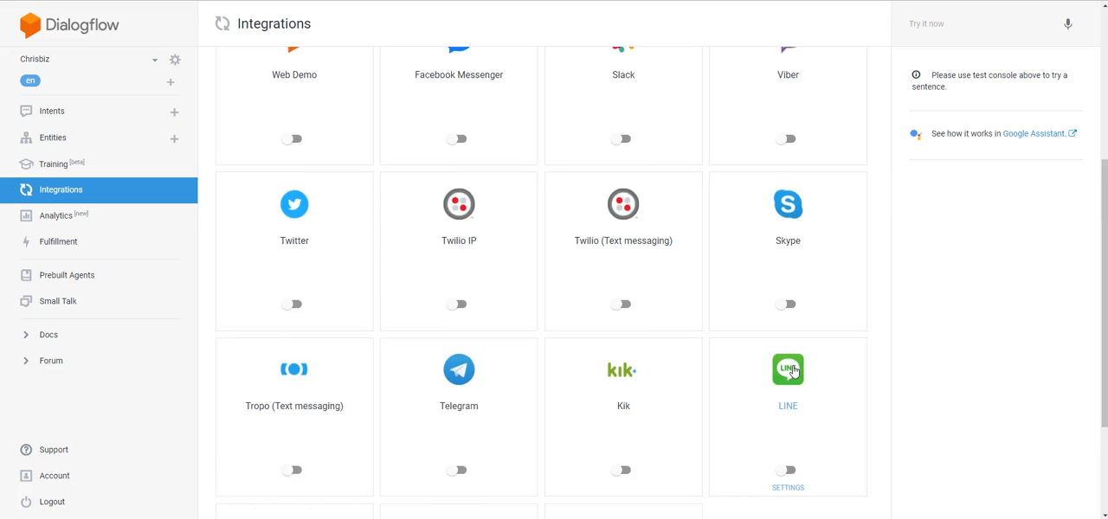
pyautogui.scroll(-3, 793, 370)
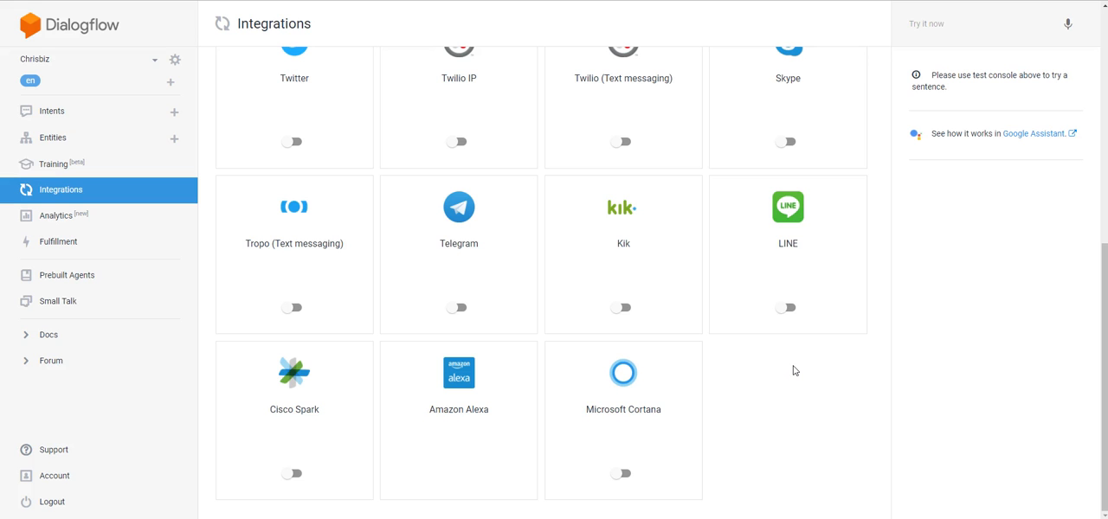
pyautogui.scroll(3, 793, 371)
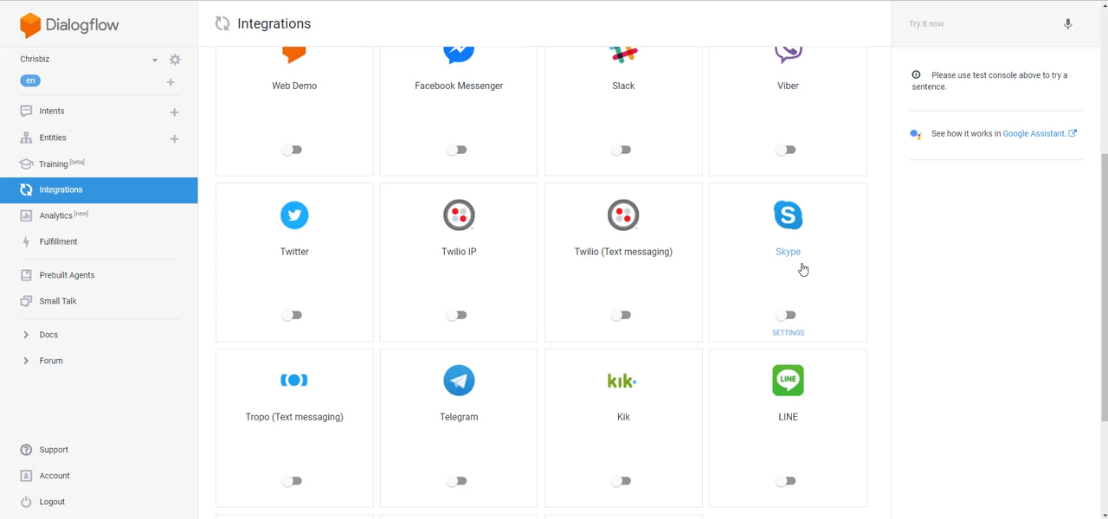
pyautogui.scroll(-2, 802, 269)
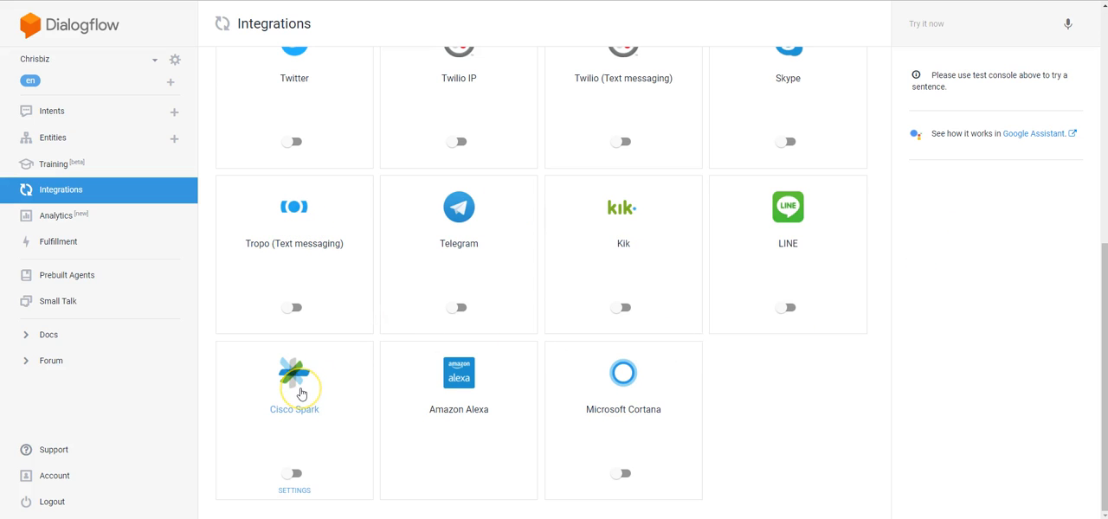
pyautogui.scroll(5, 390, 420)
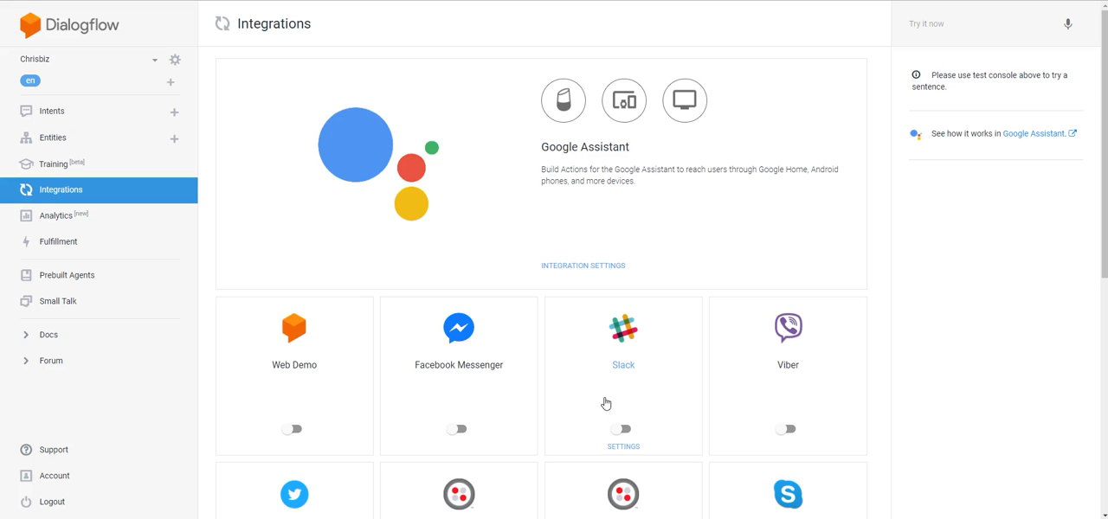
pyautogui.scroll(-5, 605, 404)
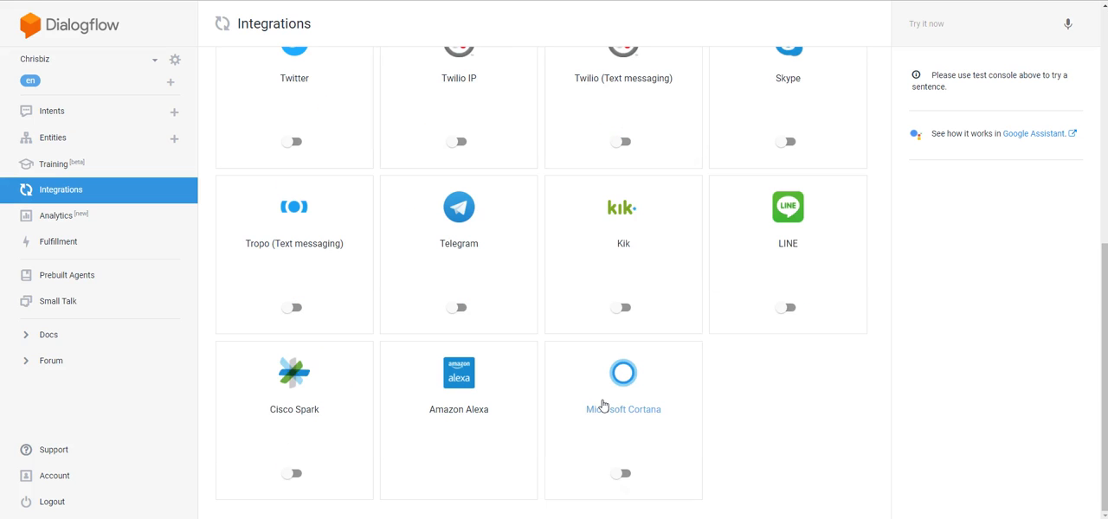
pyautogui.click(625, 403)
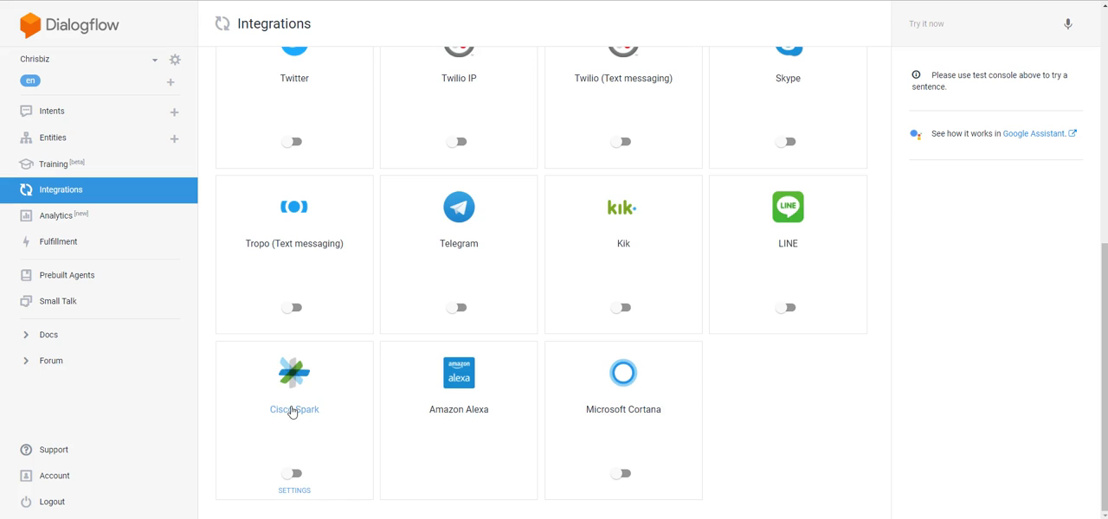
# Step: Enable the Facebook Messenger and Web Demo integrations, closing their settings dialogs
pyautogui.scroll(5, 366, 470)
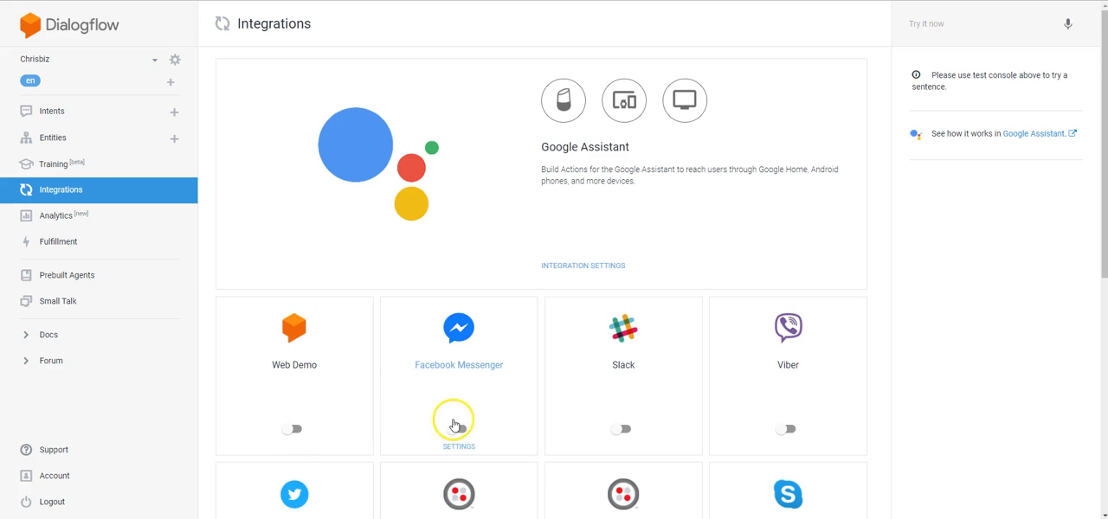
pyautogui.click(464, 430)
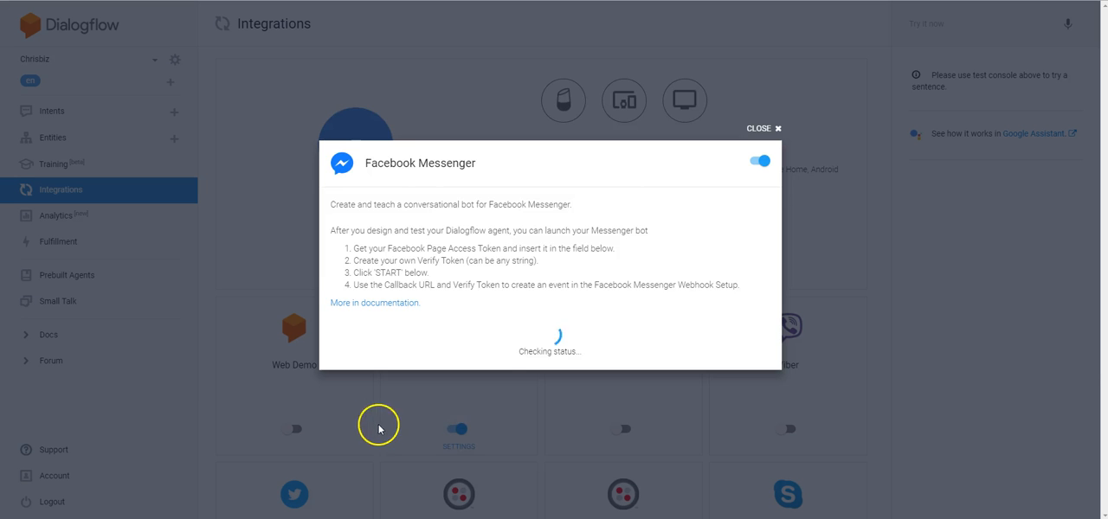
pyautogui.click(775, 80)
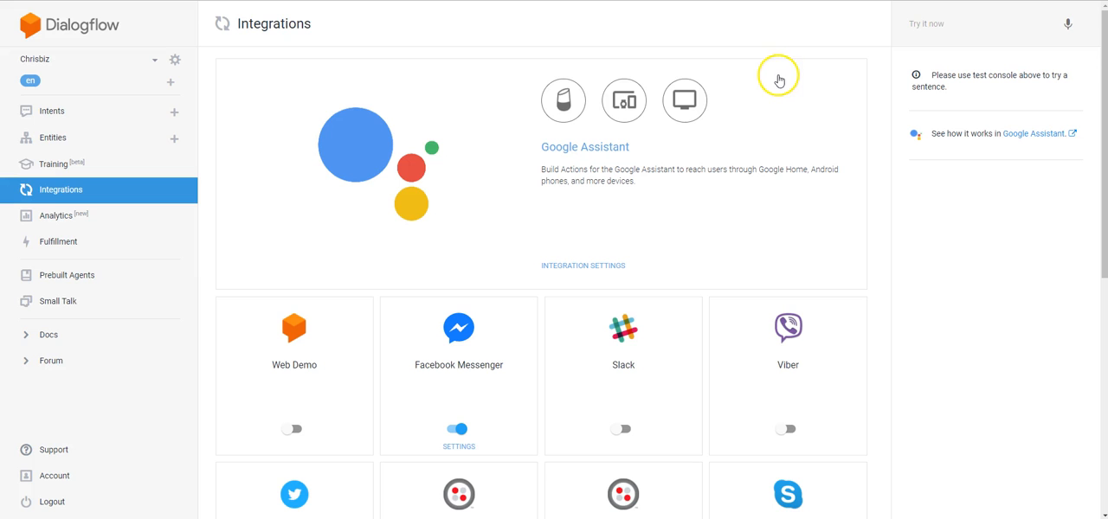
pyautogui.click(294, 429)
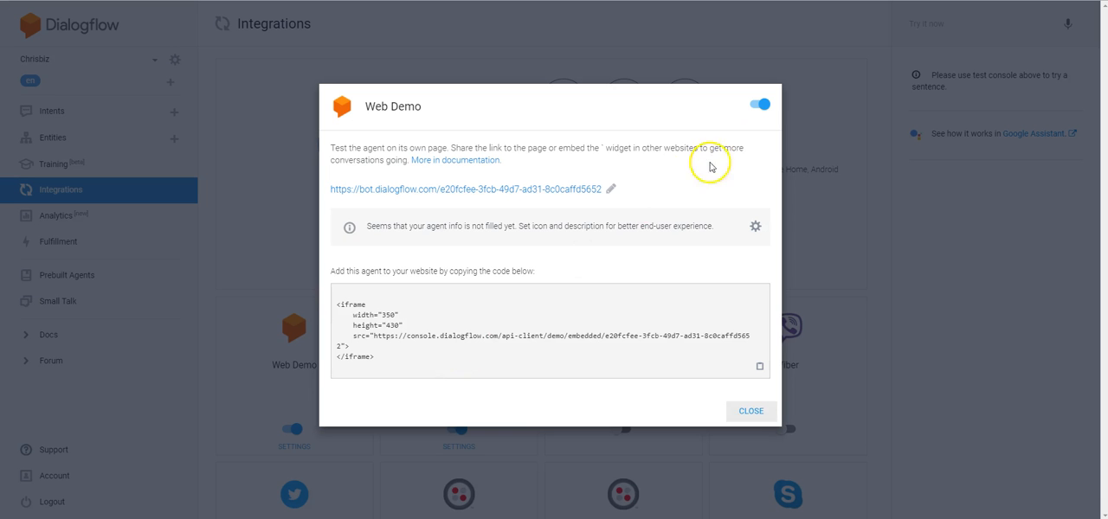
pyautogui.click(838, 117)
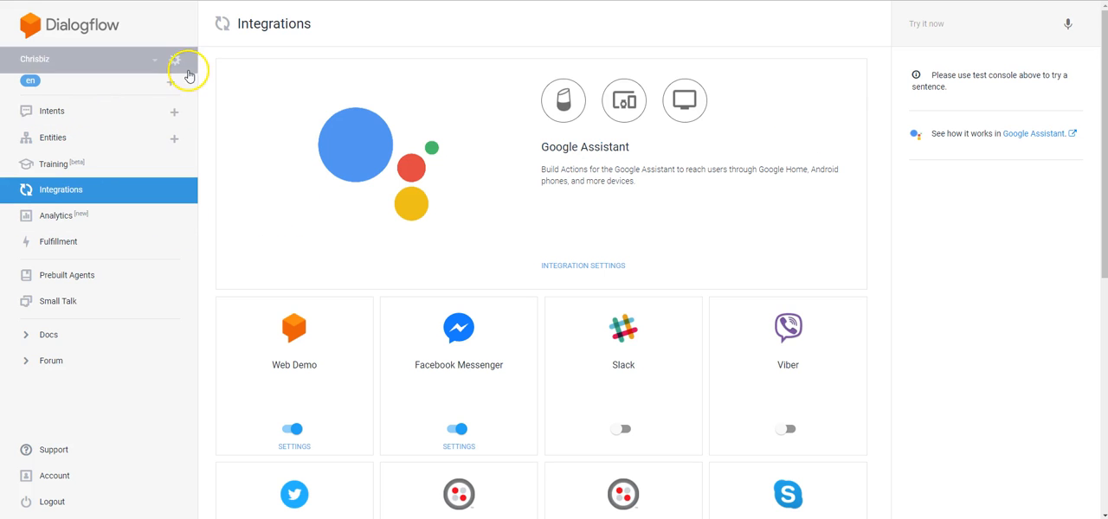
# Step: Create a new intent named "How will Language"
pyautogui.click(78, 118)
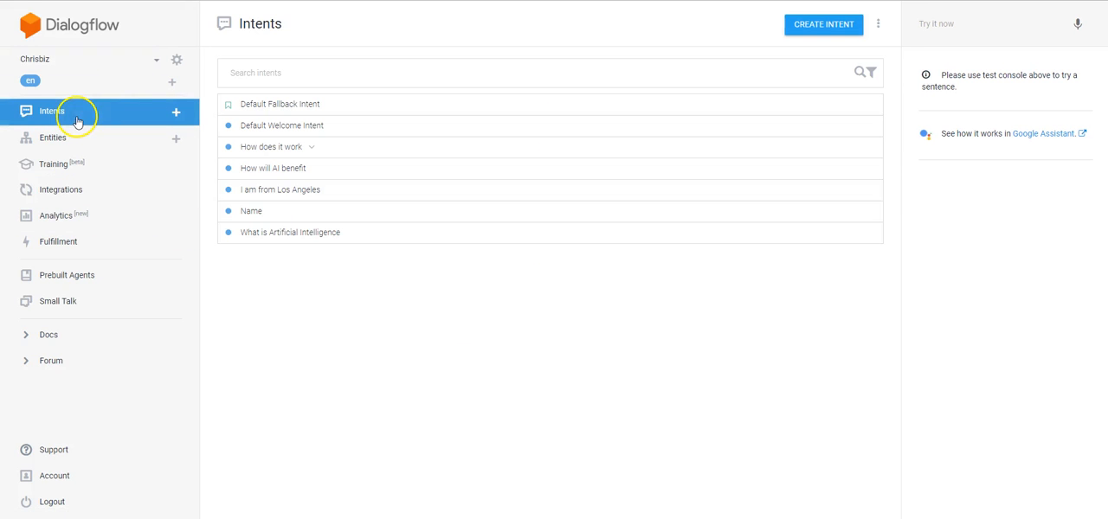
pyautogui.click(832, 28)
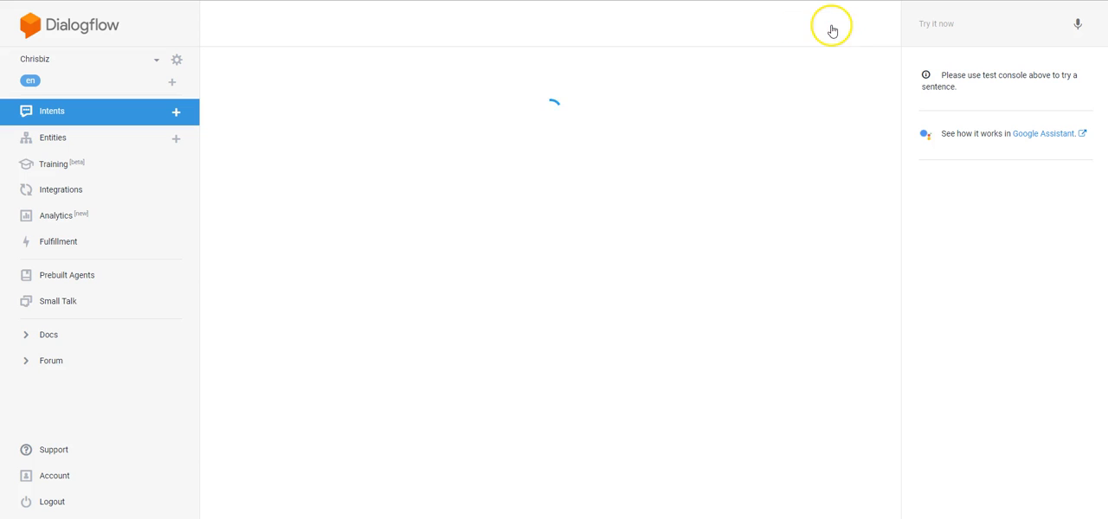
pyautogui.click(352, 19)
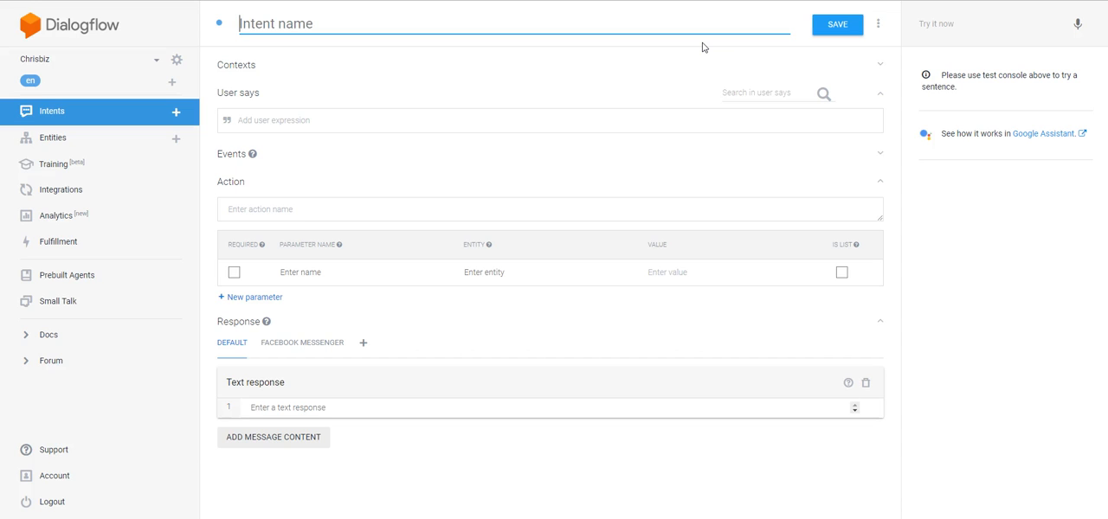
pyautogui.write('How wi')
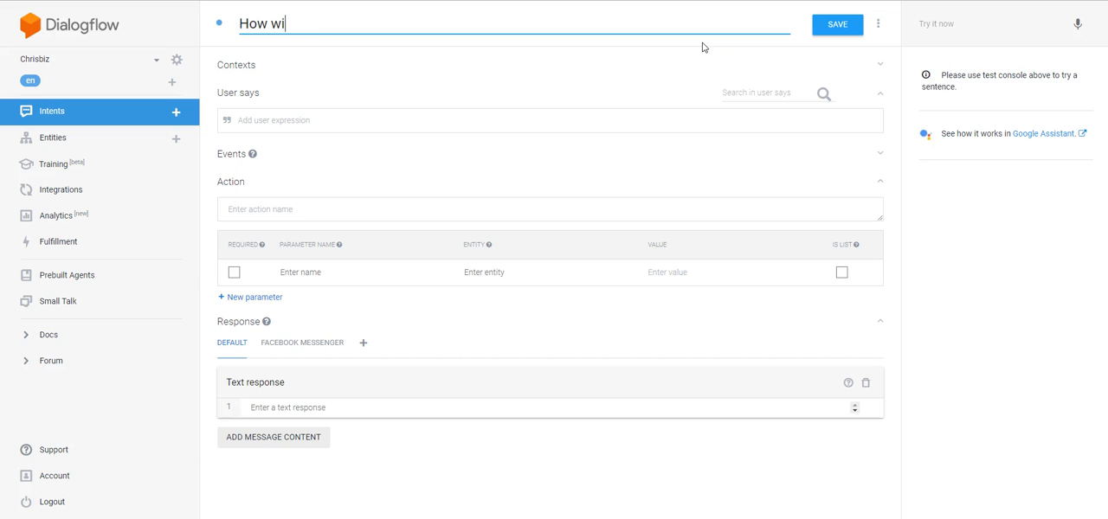
pyautogui.write('ll Language')
# Step: Add the user expression "How will a language interface benefit my business?" to the intent
pyautogui.click(516, 131)
pyautogui.write('How w')
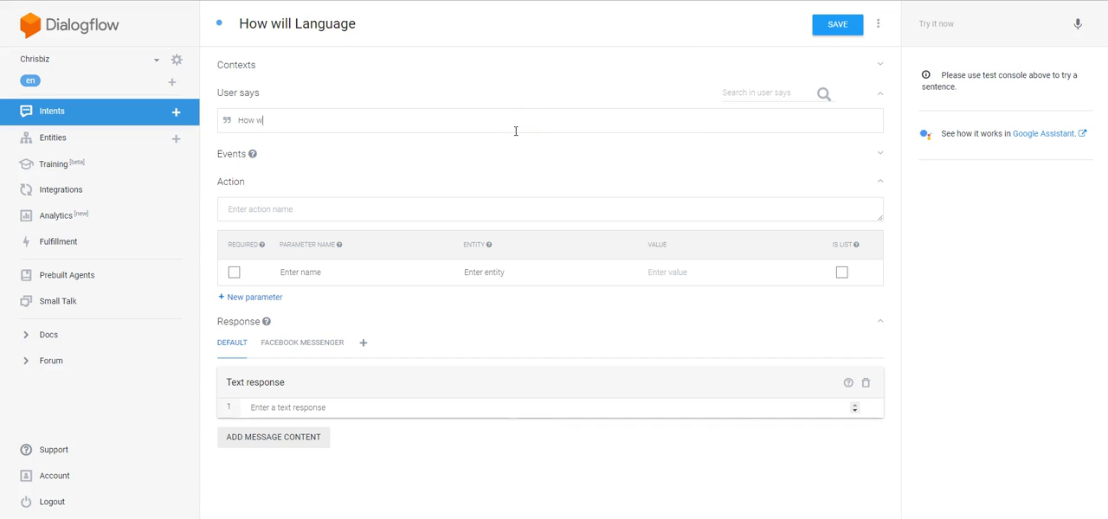
pyautogui.write('ill a lang')
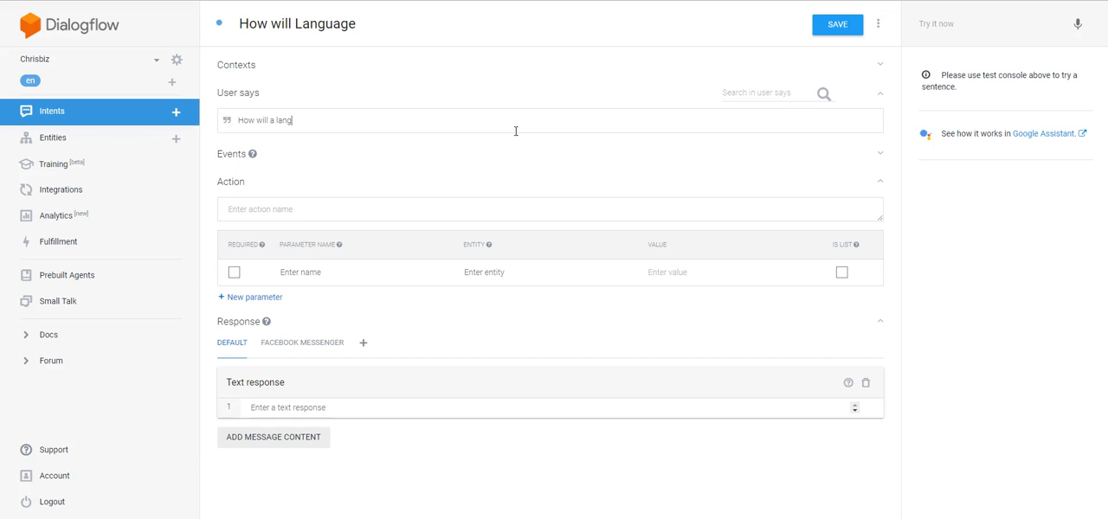
pyautogui.write('uage interface benefit my busi')
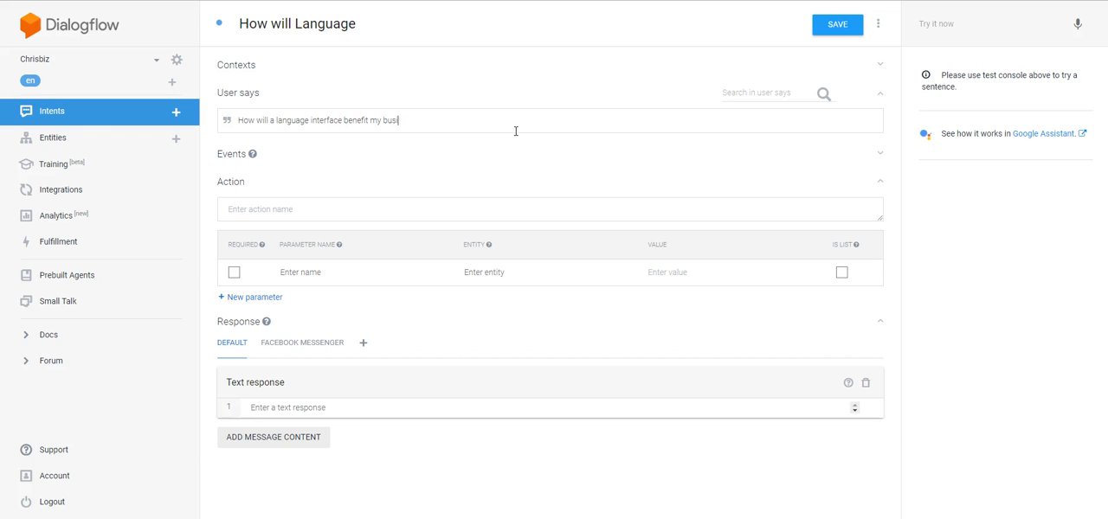
pyautogui.write('ness?')
pyautogui.press('Return')
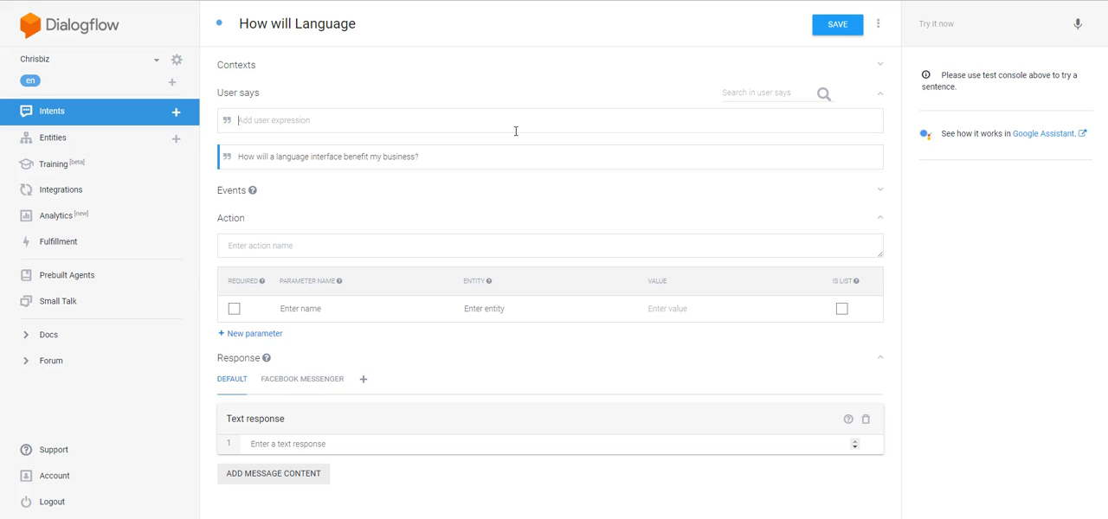
# Step: Add the user expression "How will language AI benefit my business?" to the intent
pyautogui.write('How will language AI benefit m')
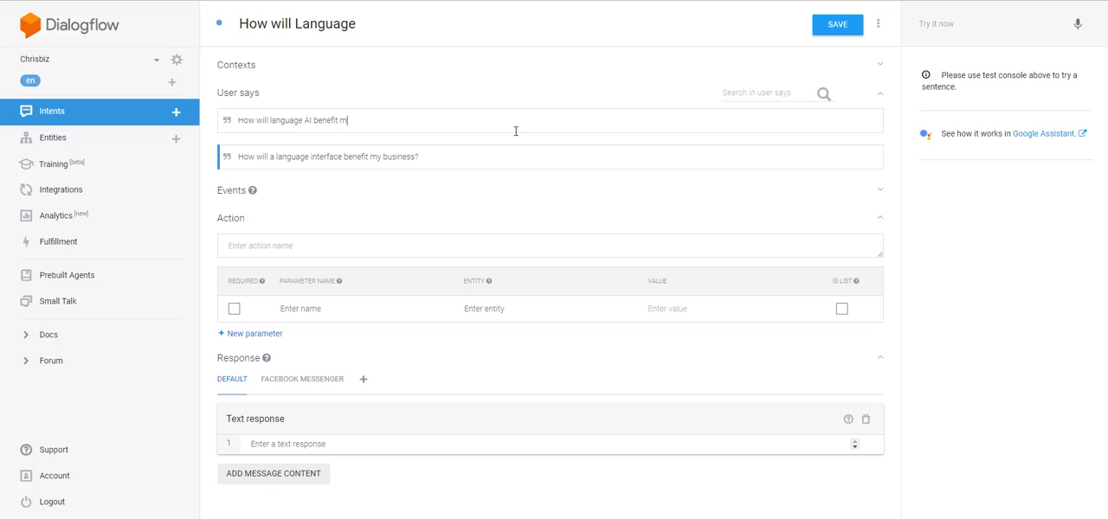
pyautogui.write('y business?')
pyautogui.press('Return')
# Step: Add the user expression "How will AI language benefit my business?" to the intent
pyautogui.write('H')
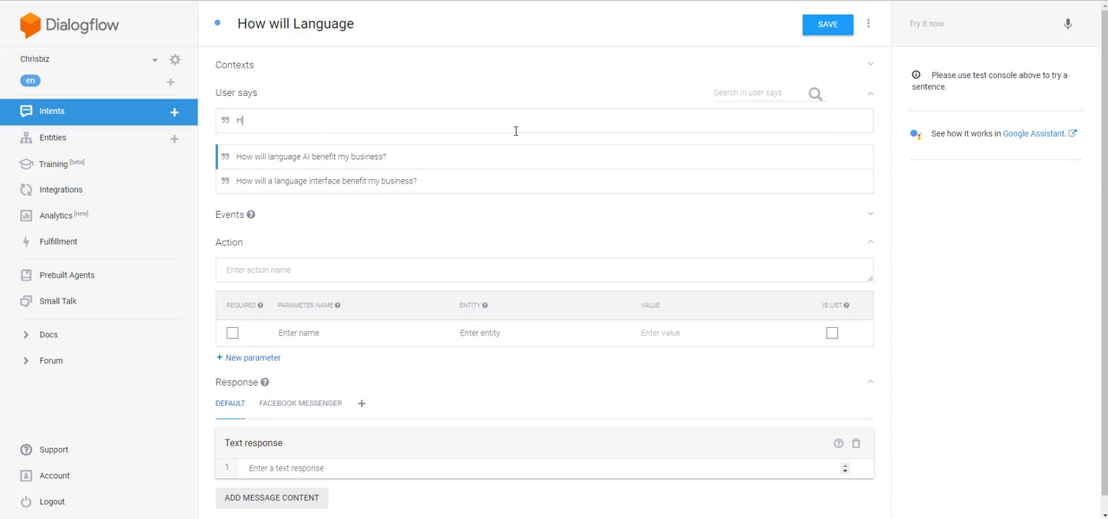
pyautogui.write('ow will AI language benefit my')
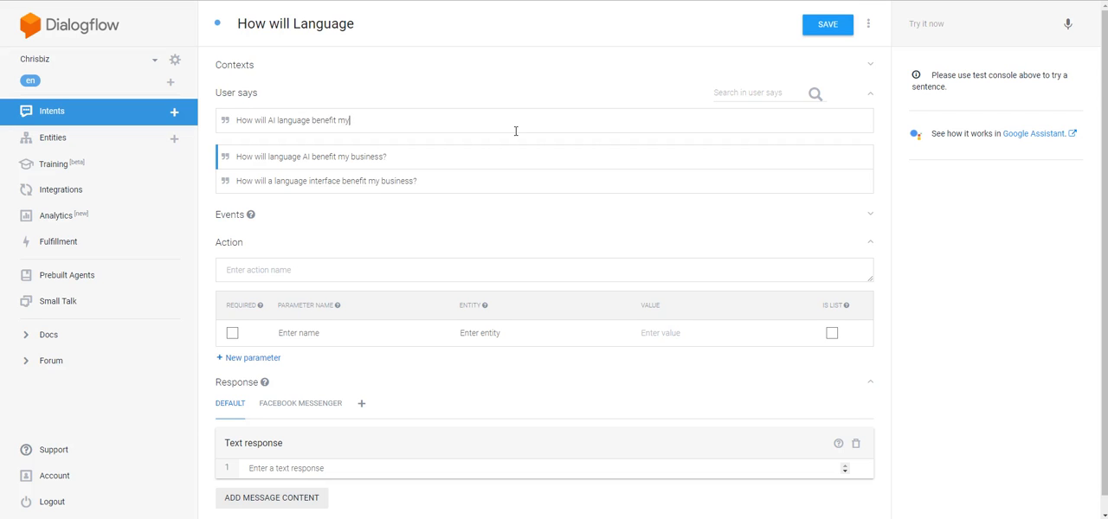
pyautogui.write(' business?')
pyautogui.press('Return')
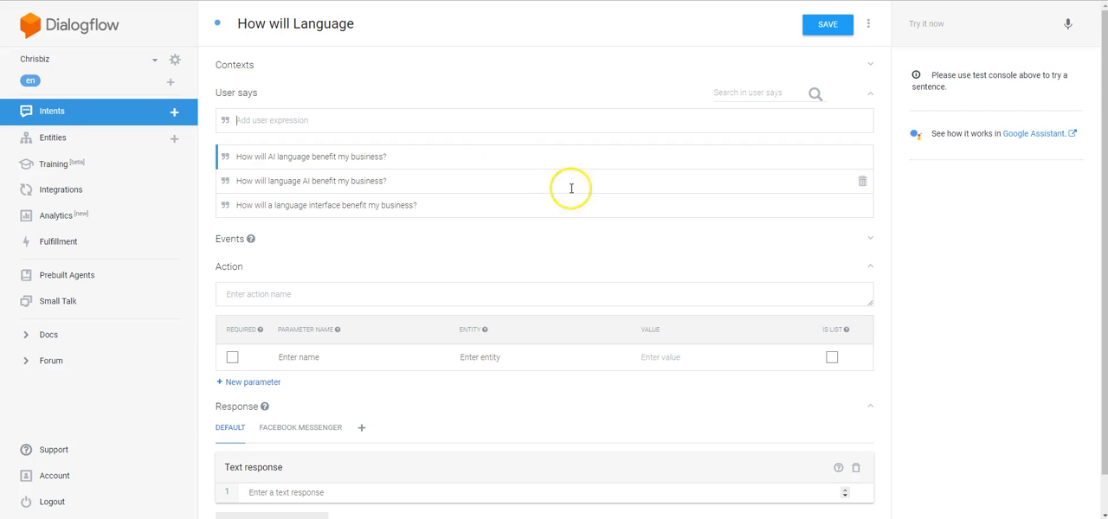
# Step: Enter "Web response." as the intent's default text response
pyautogui.scroll(-2, 569, 190)
pyautogui.click(296, 451)
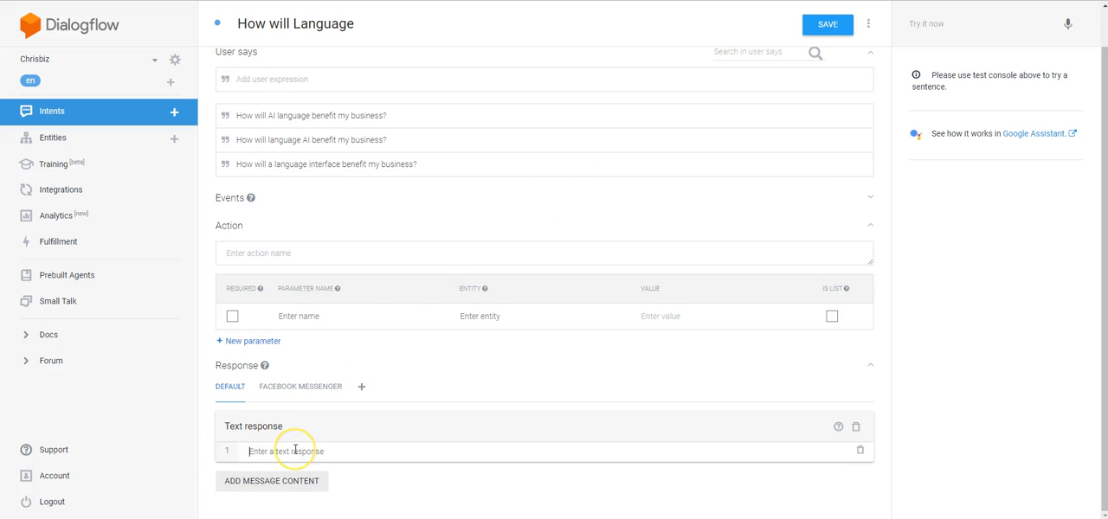
pyautogui.write('We')
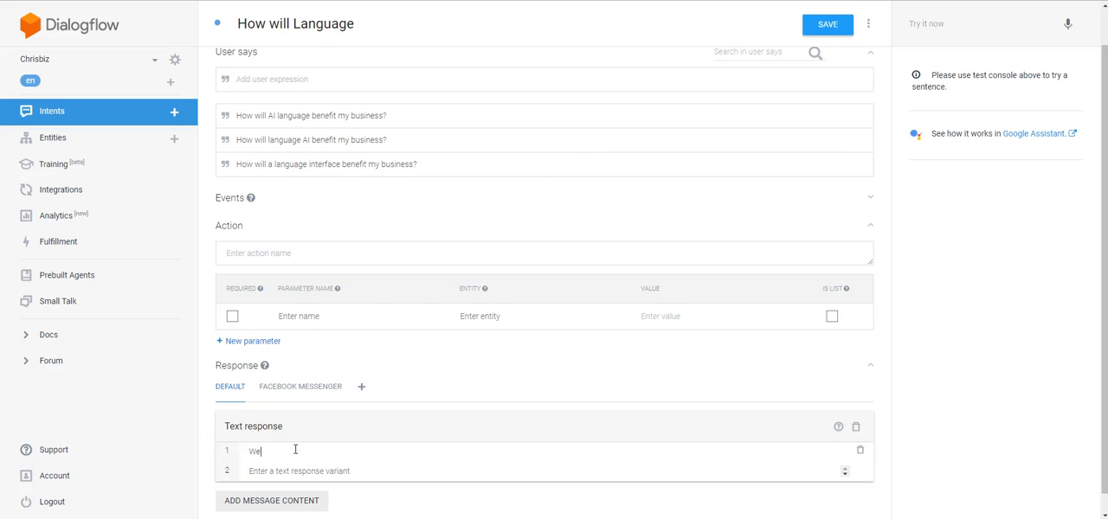
pyautogui.write('b response.')
pyautogui.click(302, 448)
pyautogui.click(346, 472)
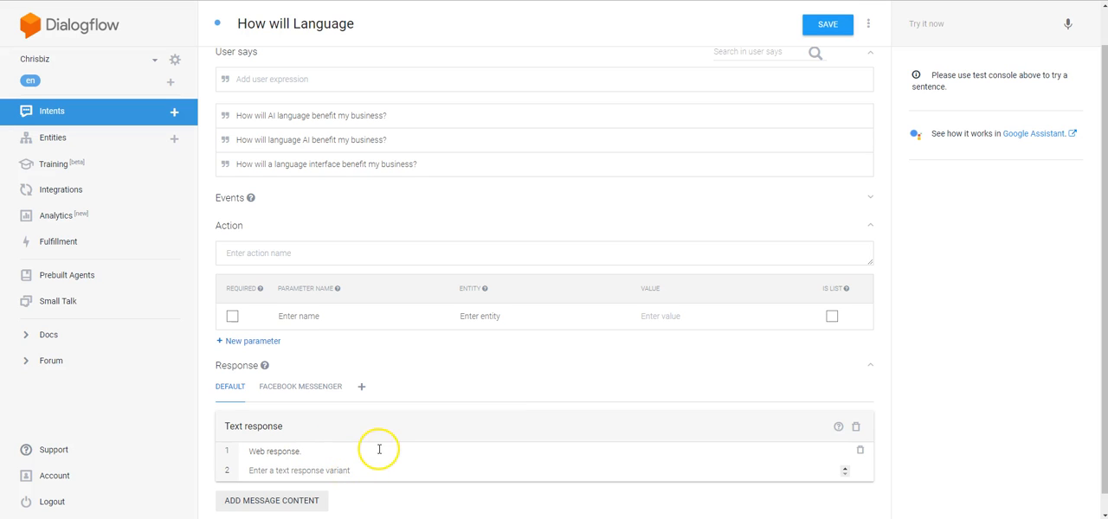
pyautogui.moveTo(343, 447); pyautogui.dragTo(136, 447)
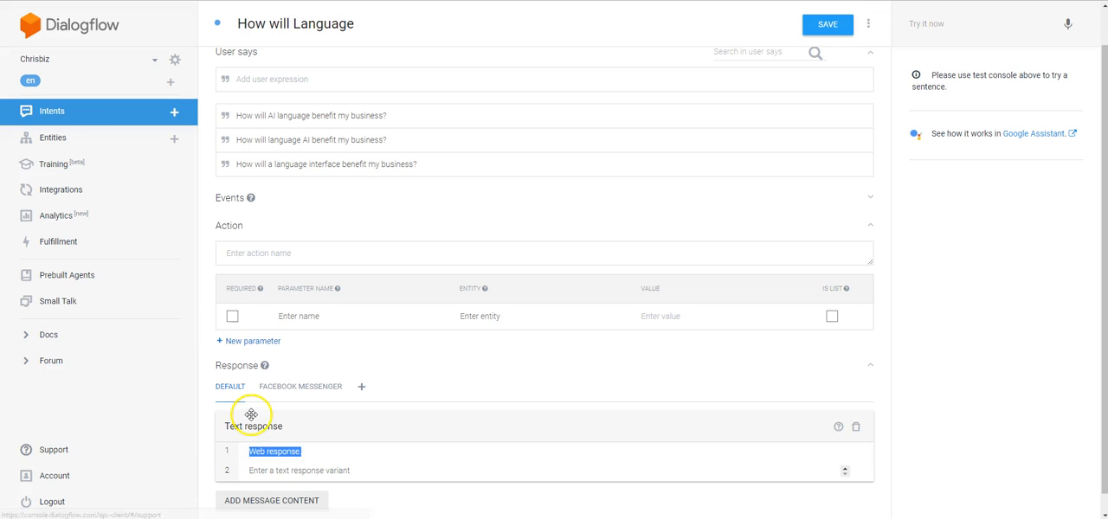
# Step: Try using the default response as the first response for the Facebook Messenger integration
pyautogui.click(295, 393)
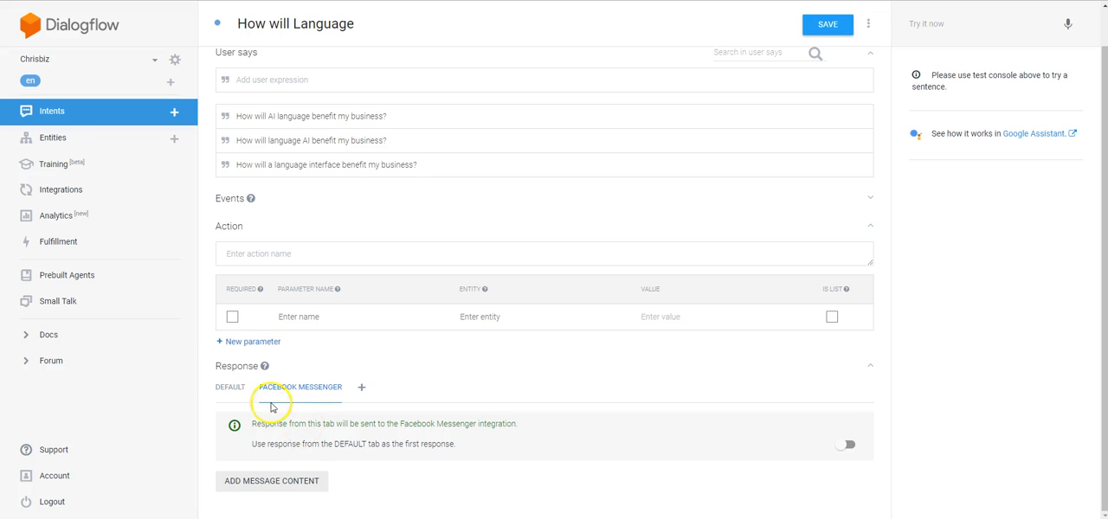
pyautogui.click(231, 390)
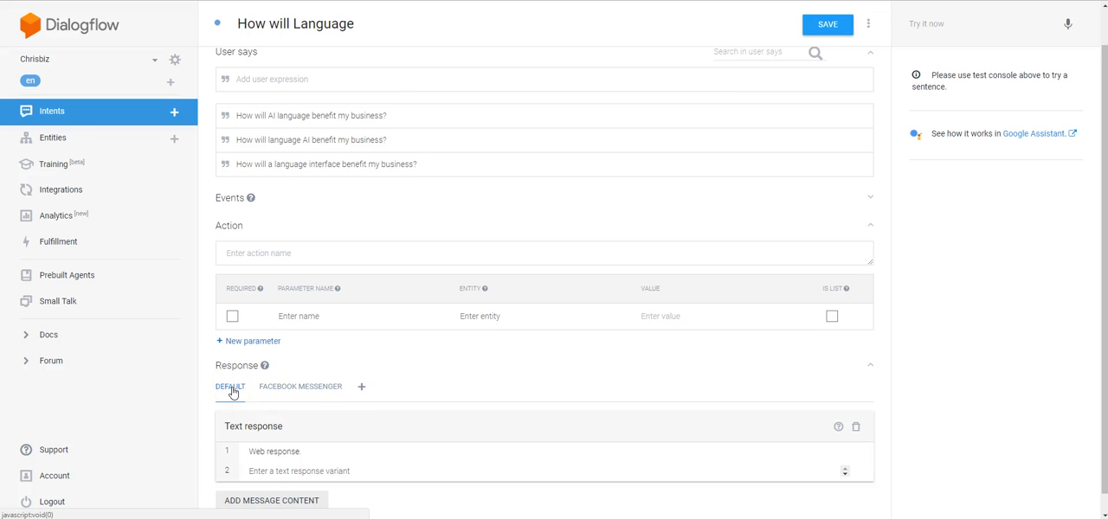
pyautogui.click(305, 389)
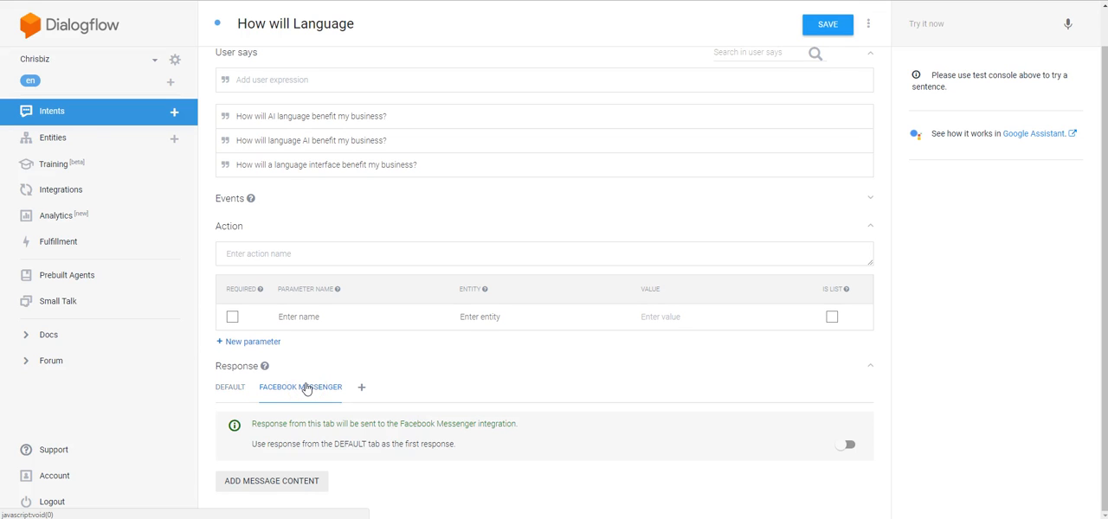
pyautogui.click(852, 445)
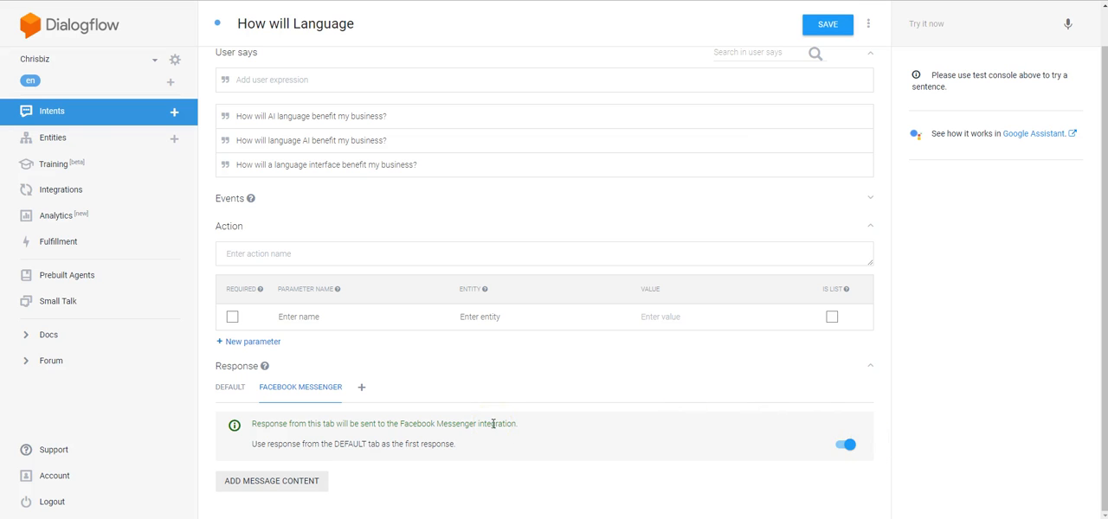
pyautogui.click(841, 446)
# Step: Add an Image message to the intent's Facebook Messenger response
pyautogui.click(290, 485)
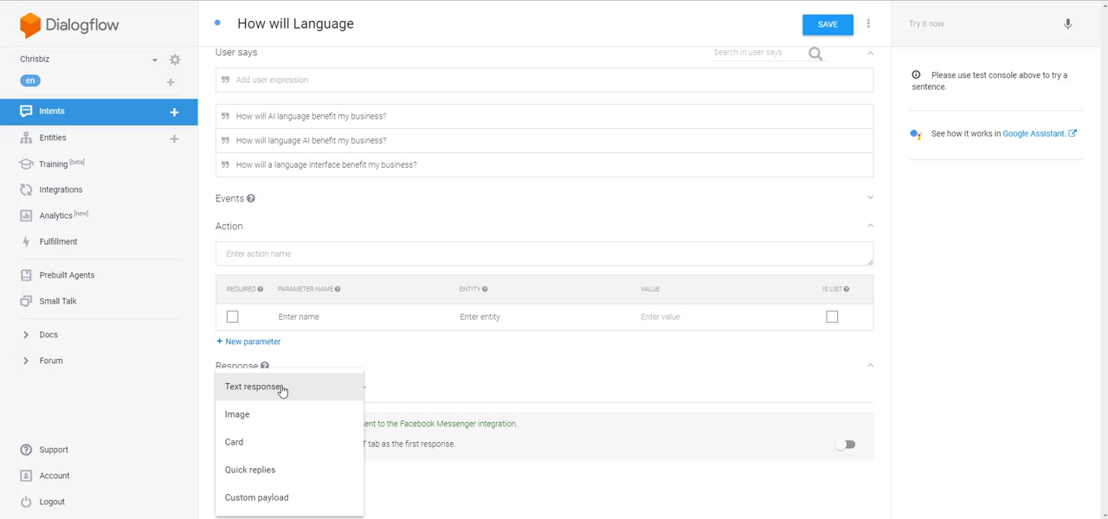
pyautogui.click(267, 419)
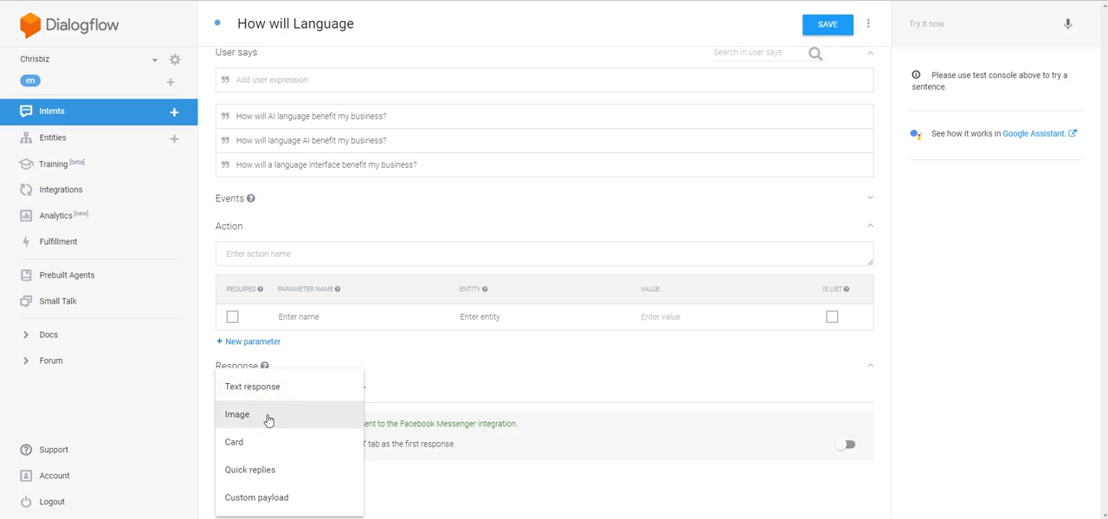
pyautogui.click(263, 446)
pyautogui.click(248, 428)
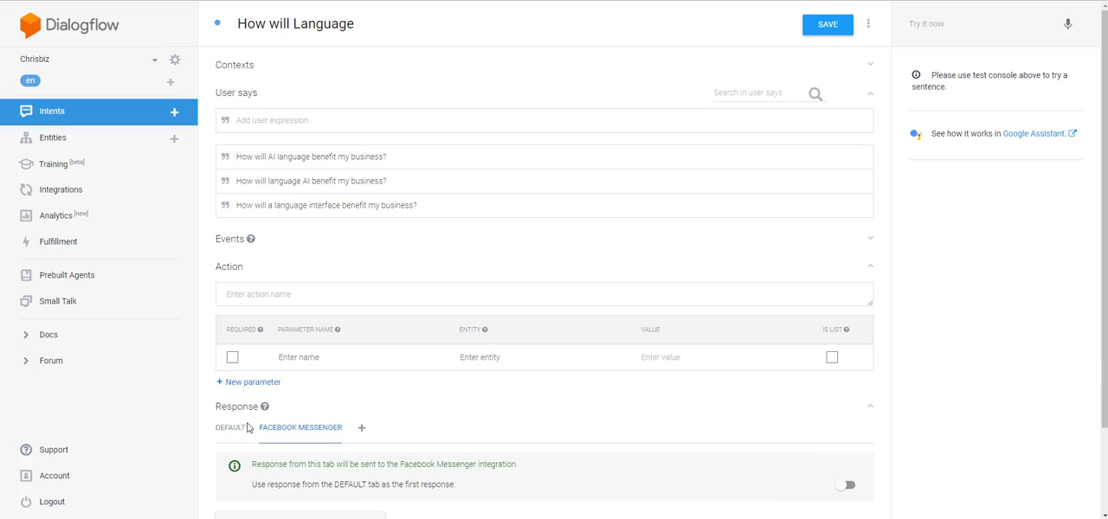
pyautogui.scroll(-2, 288, 412)
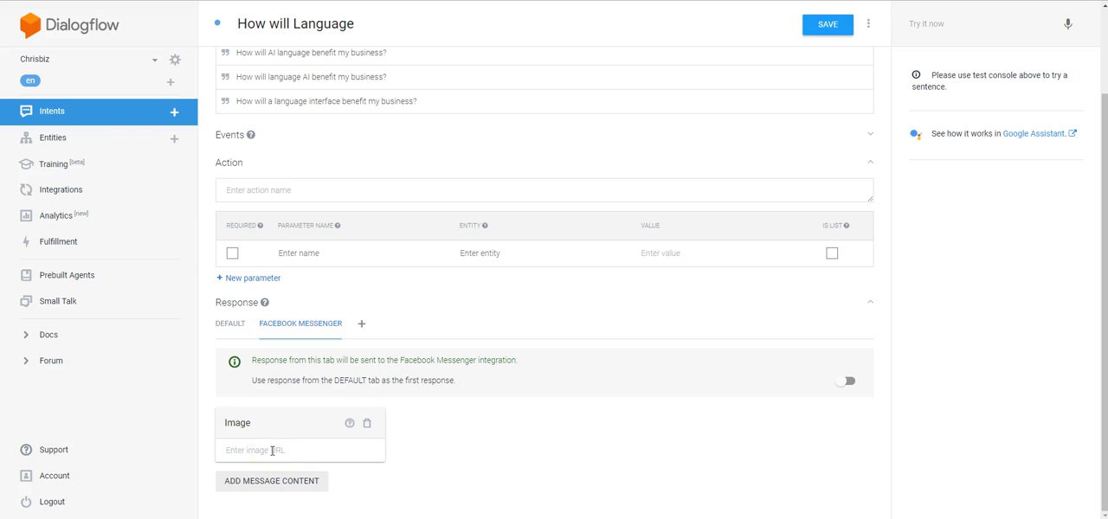
# Step: Add a Card message to the Facebook Messenger response and expand its button's URL or postback field
pyautogui.click(273, 480)
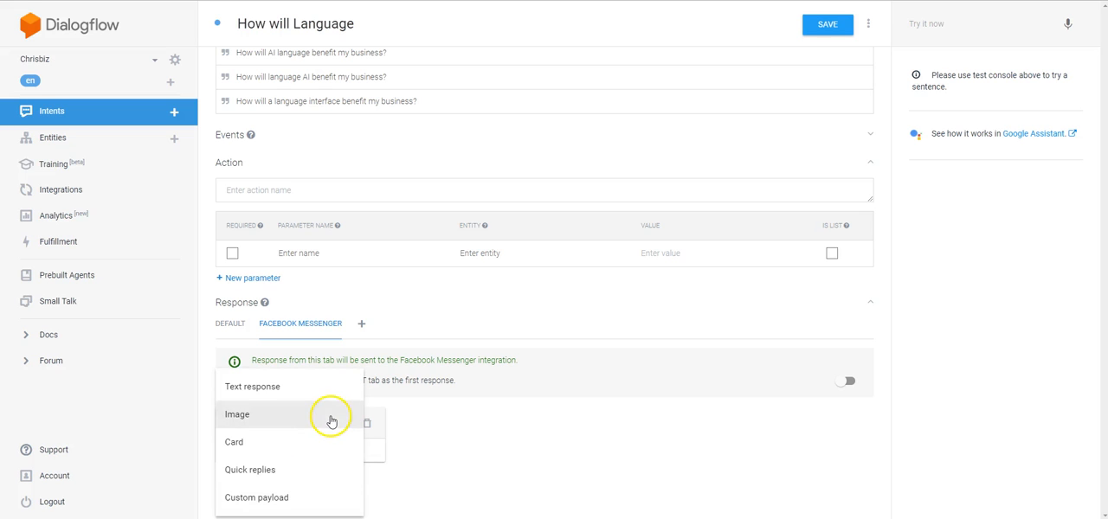
pyautogui.click(298, 442)
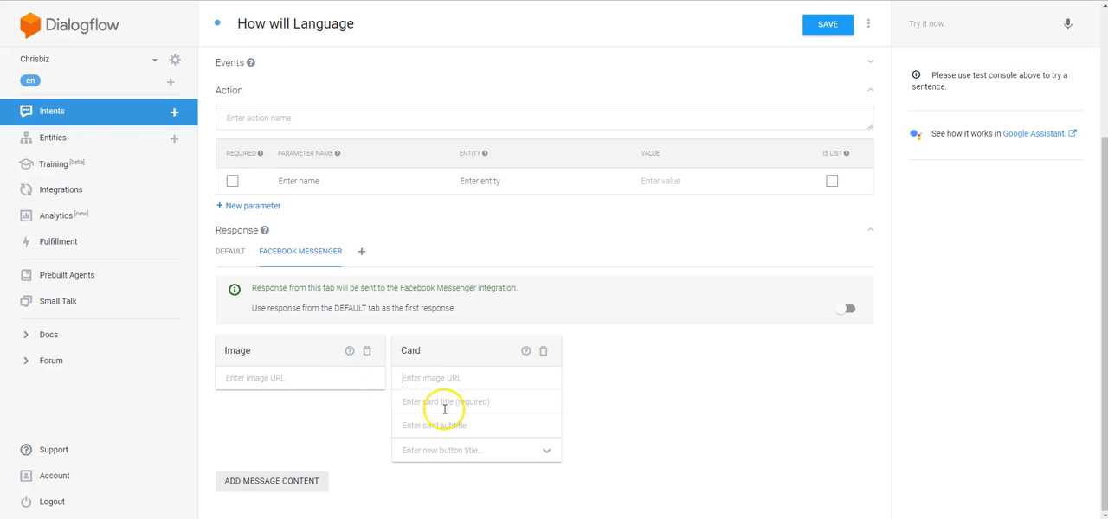
pyautogui.click(451, 403)
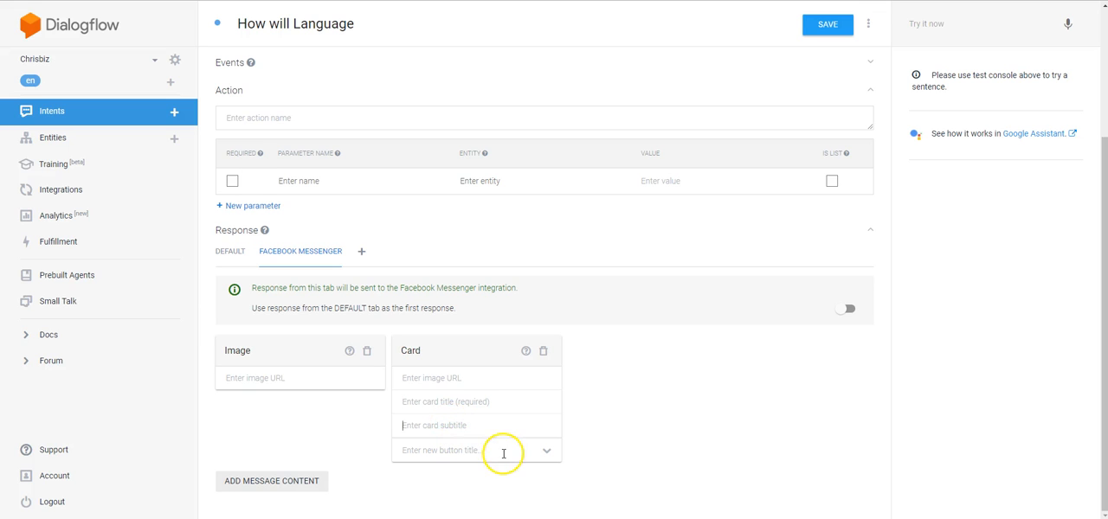
pyautogui.click(546, 456)
pyautogui.scroll(-1, 601, 421)
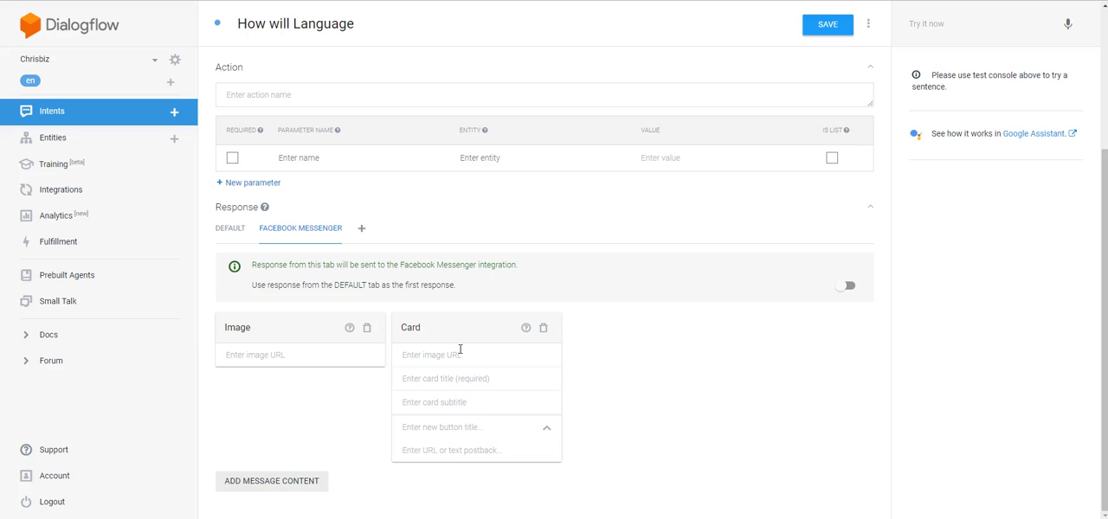
pyautogui.click(567, 337)
# Step: Add a second text response block to the intent's default response, leaving it empty
pyautogui.click(242, 227)
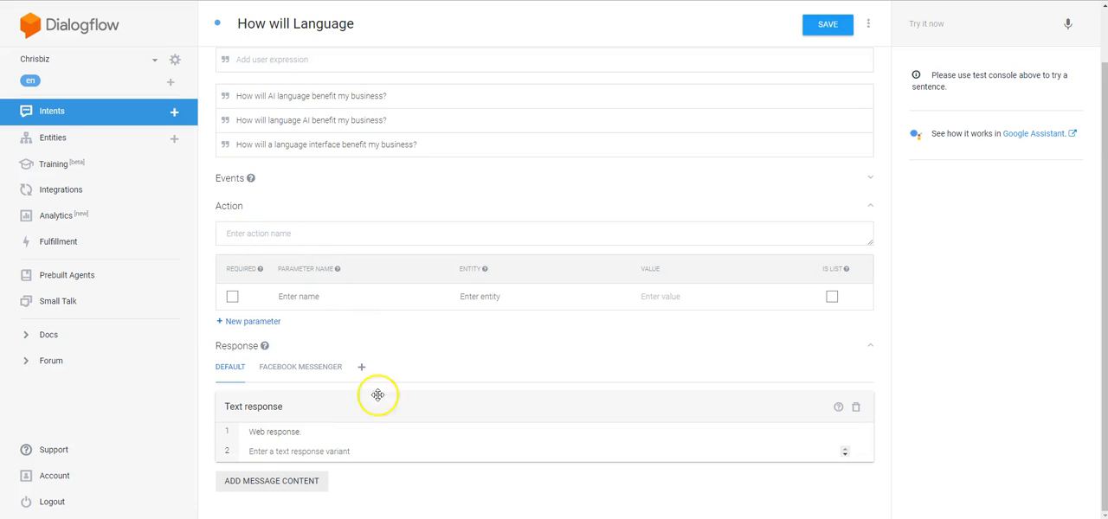
pyautogui.click(333, 451)
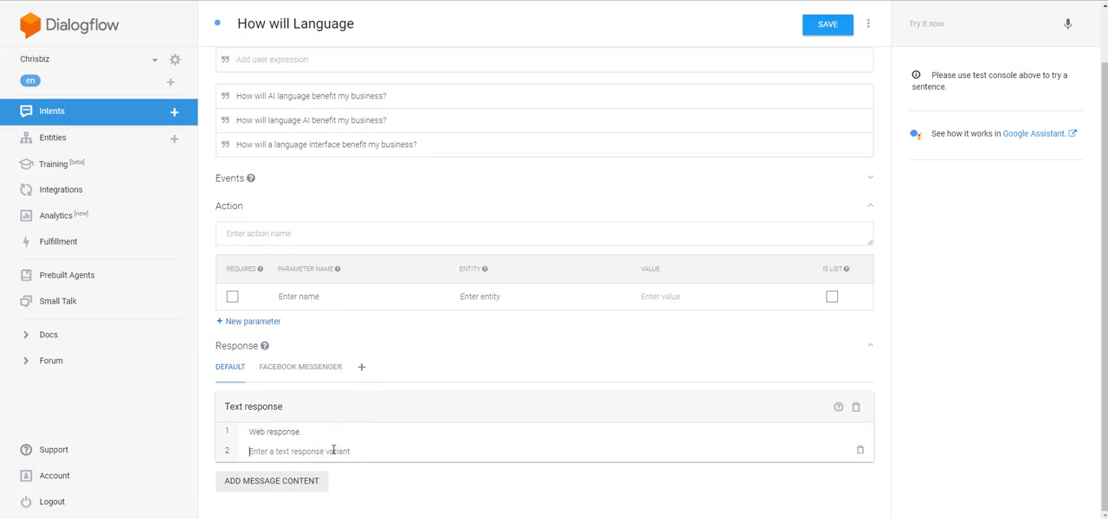
pyautogui.click(302, 483)
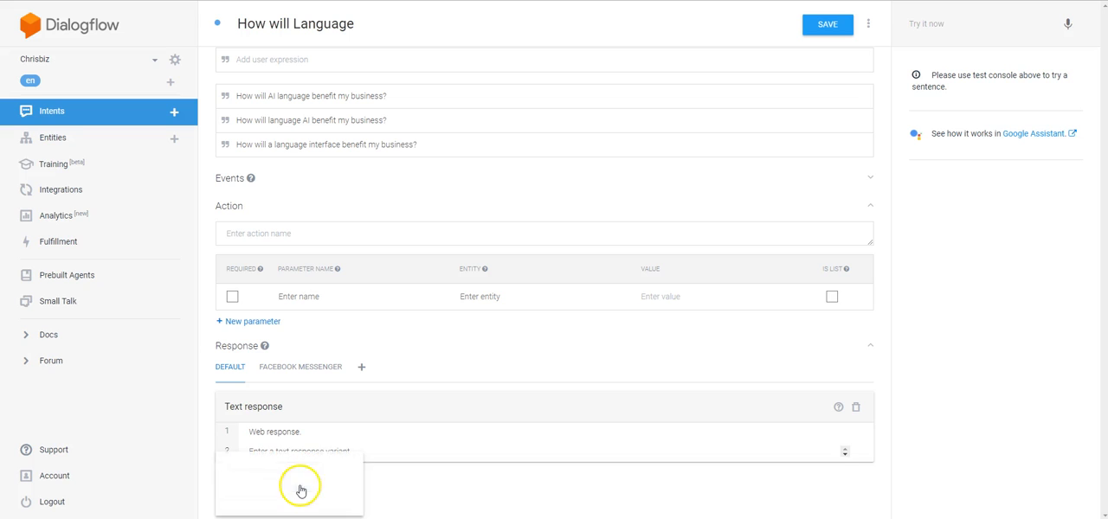
pyautogui.click(312, 474)
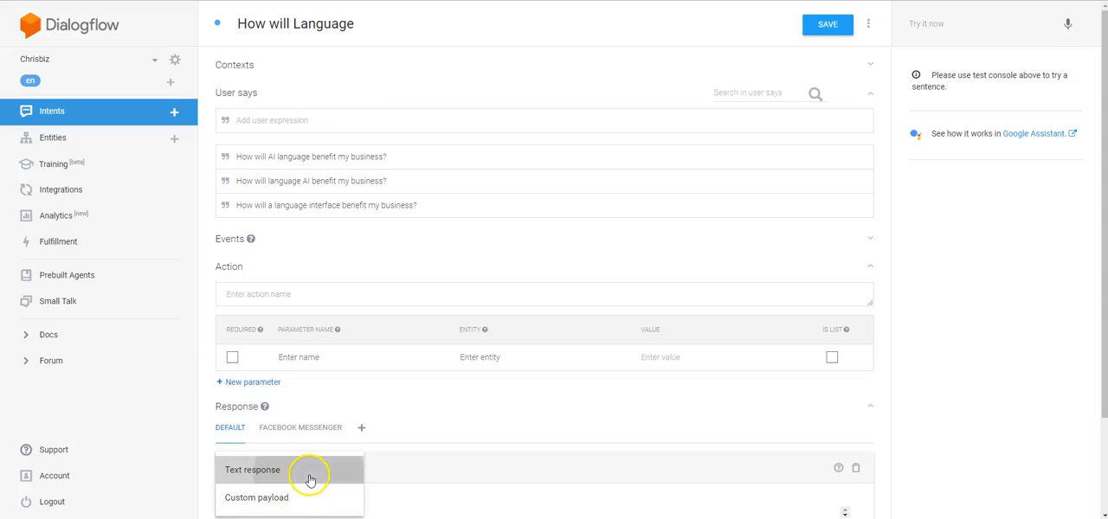
pyautogui.scroll(-2, 459, 450)
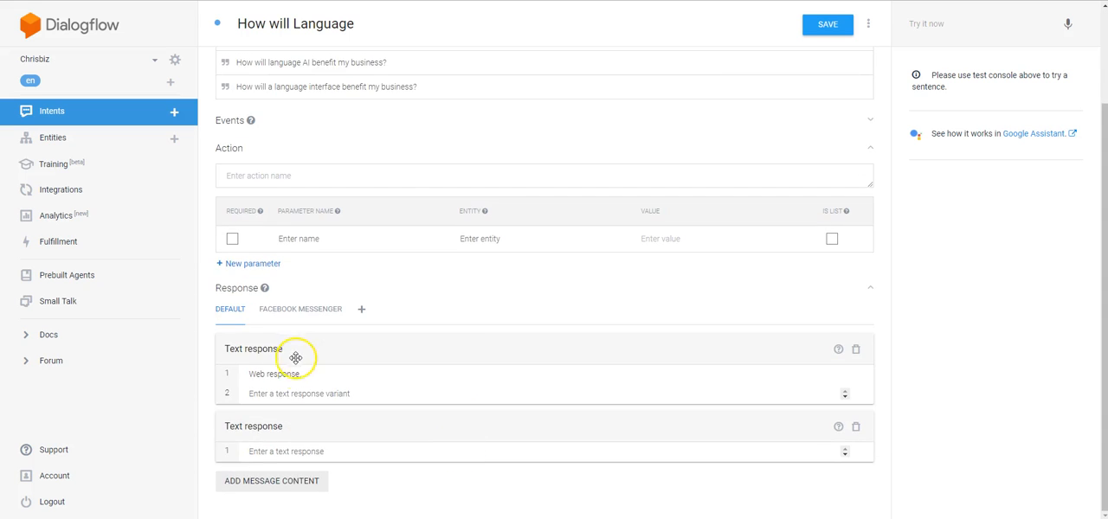
pyautogui.click(362, 391)
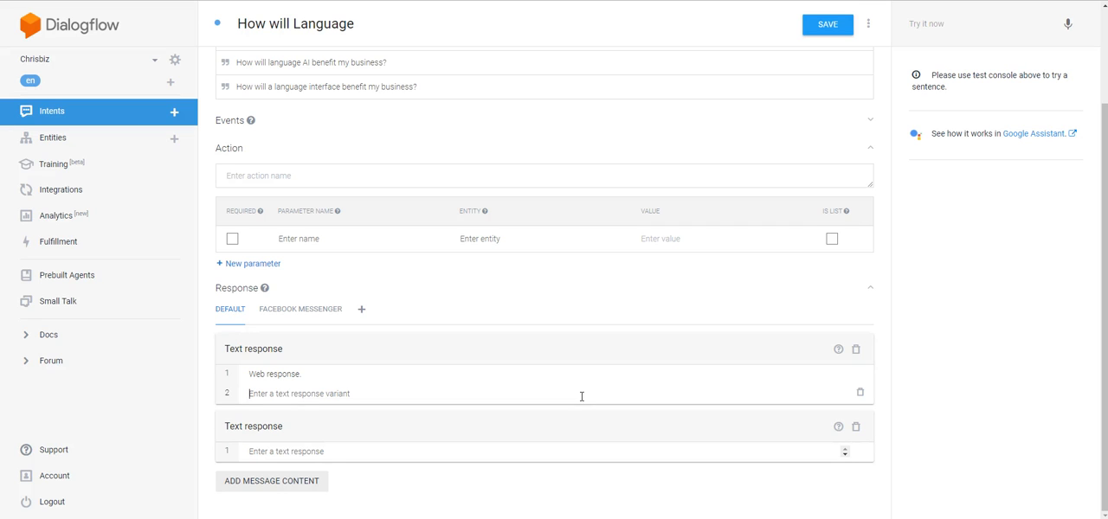
pyautogui.click(581, 396)
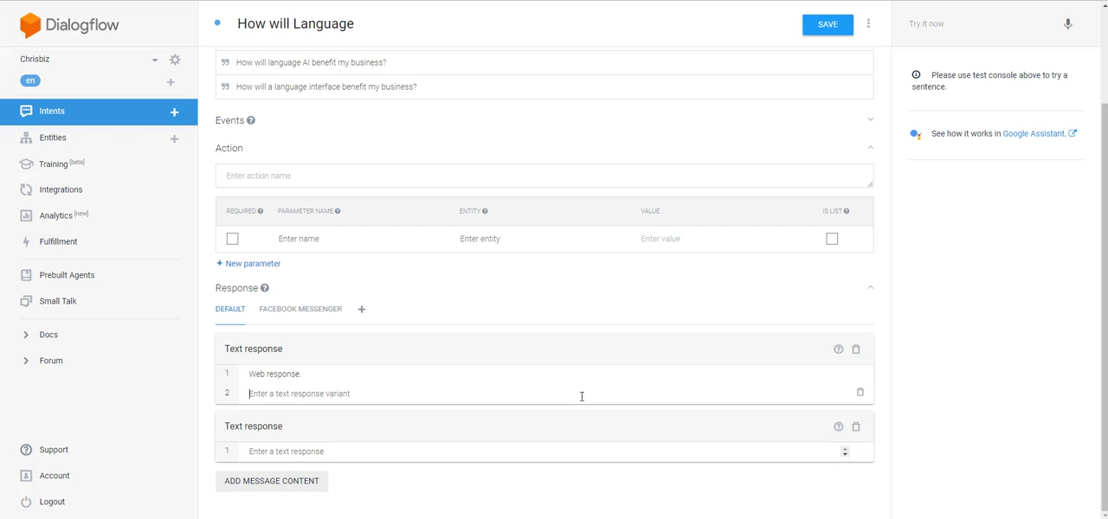